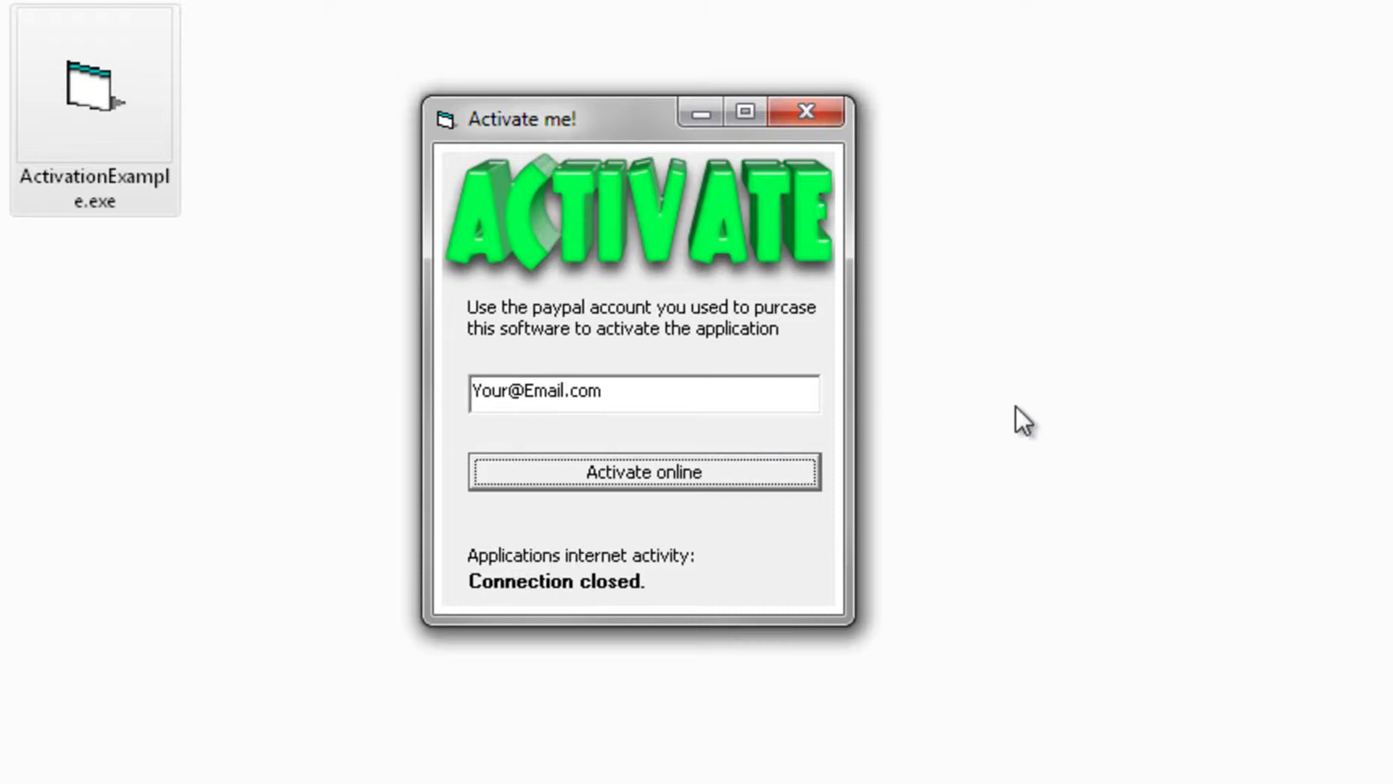
- Try activating online with an incorrect email address, which draws an 'Email not found' warning
{"action": "left_click", "coordinate": [678, 408]}
{"action": "double_click", "coordinate": [619, 392]}
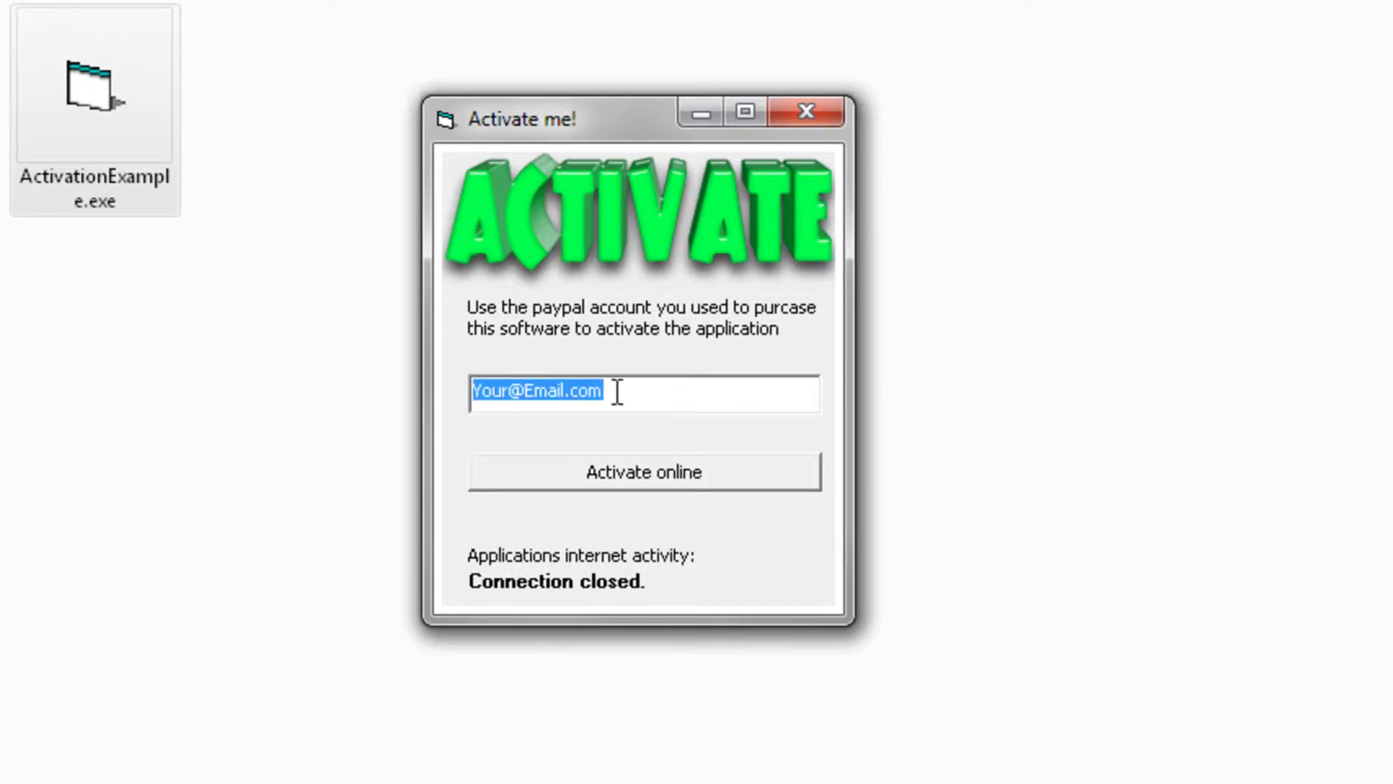
{"action": "type", "text": "wron"}
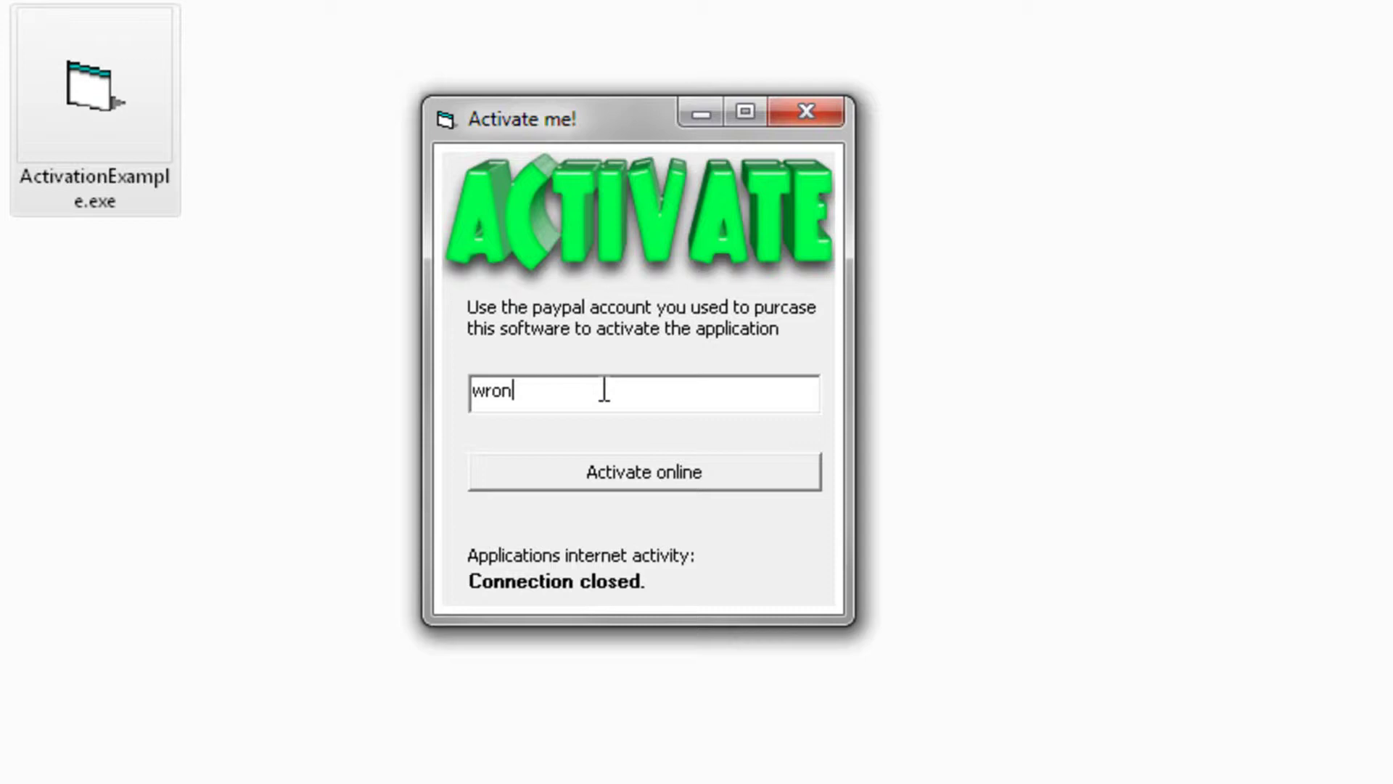
{"action": "type", "text": "g"}
{"action": "type", "text": "@em"}
{"action": "type", "text": "ail.com"}
{"action": "left_click", "coordinate": [601, 465]}
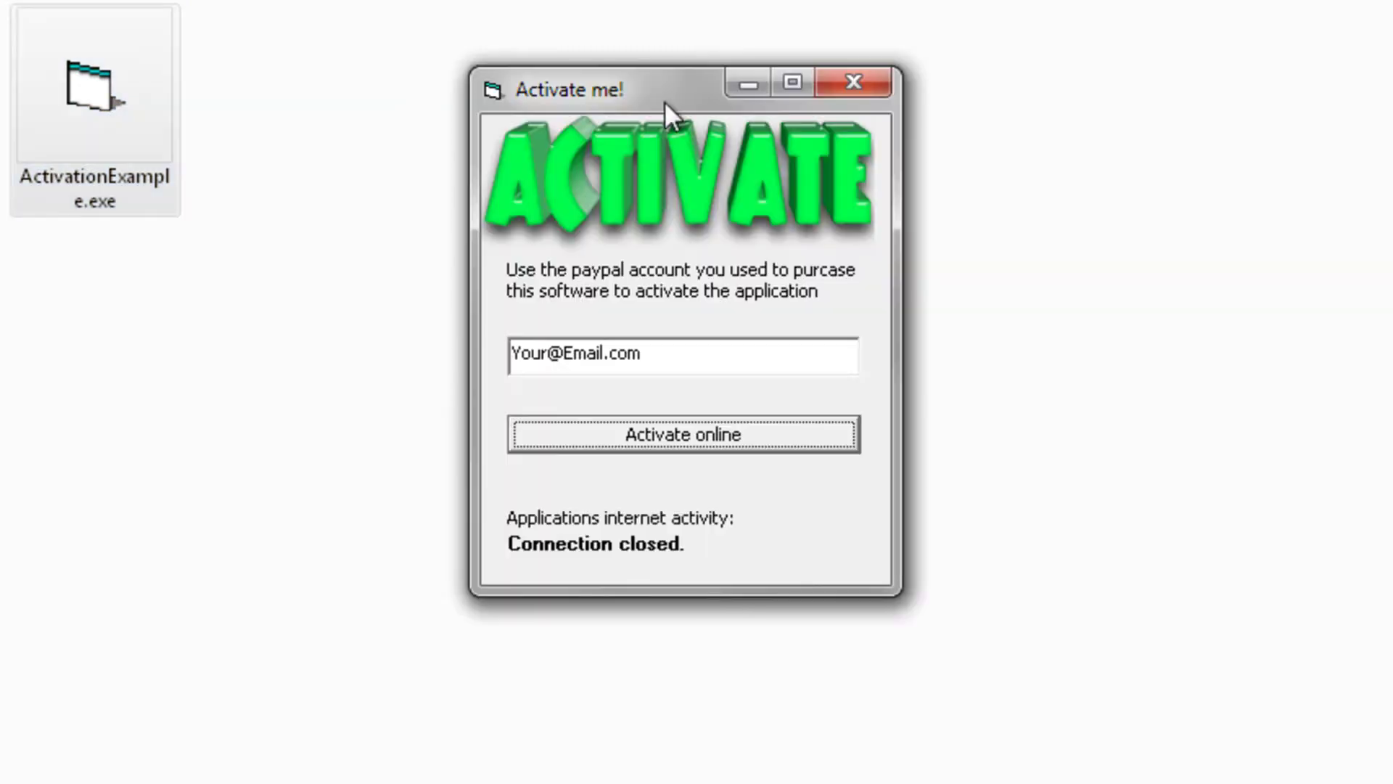
- Replace the email with a pasted valid account address and activate online
{"action": "left_click", "coordinate": [708, 351]}
{"action": "double_click", "coordinate": [752, 353]}
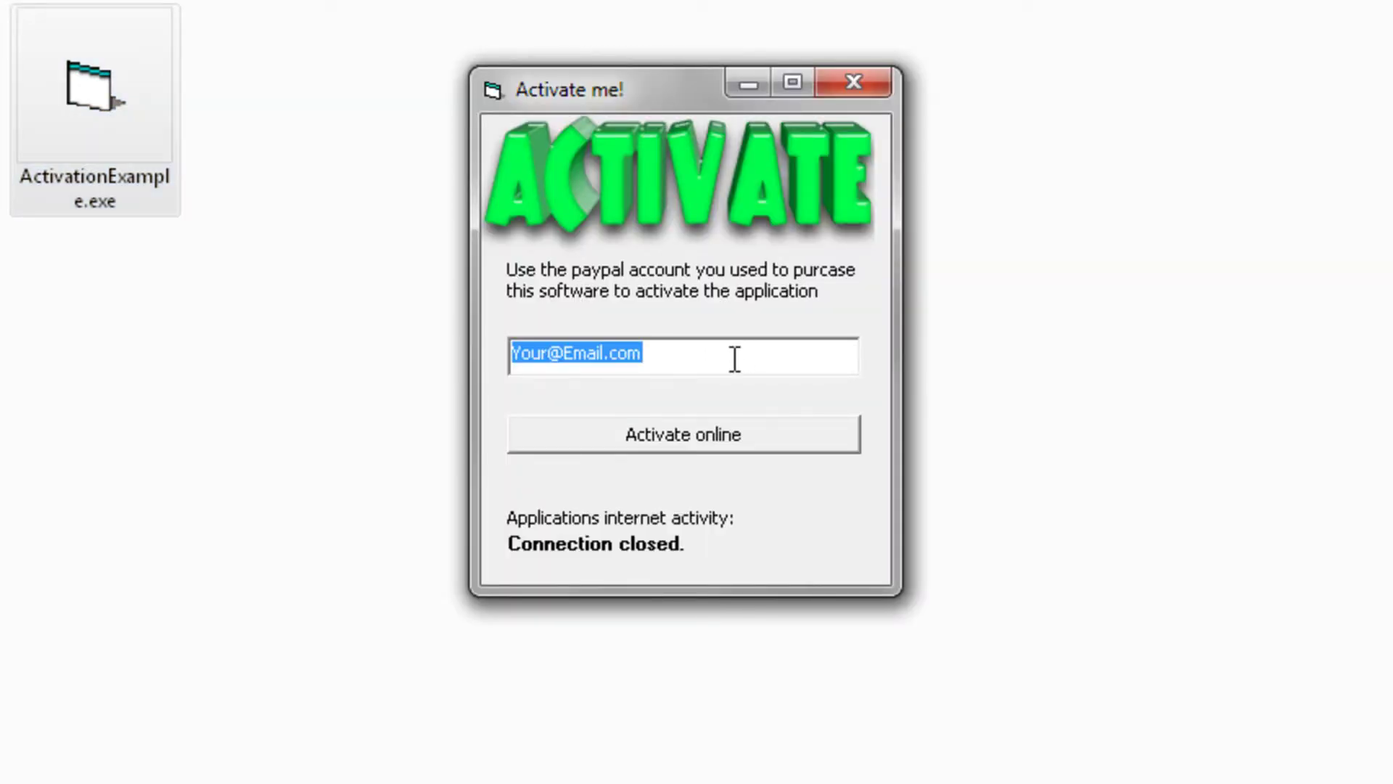
{"action": "key", "text": "ctrl+v"}
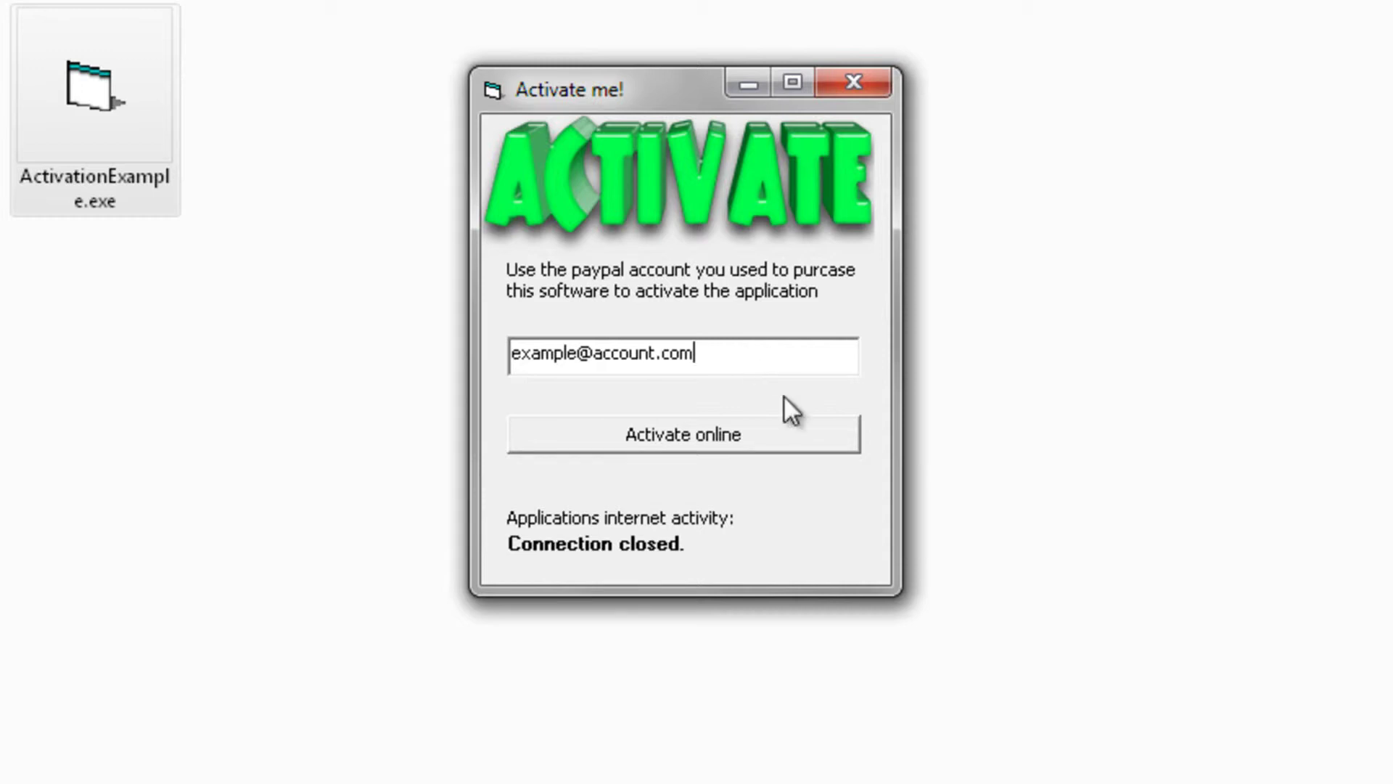
{"action": "left_click", "coordinate": [667, 439]}
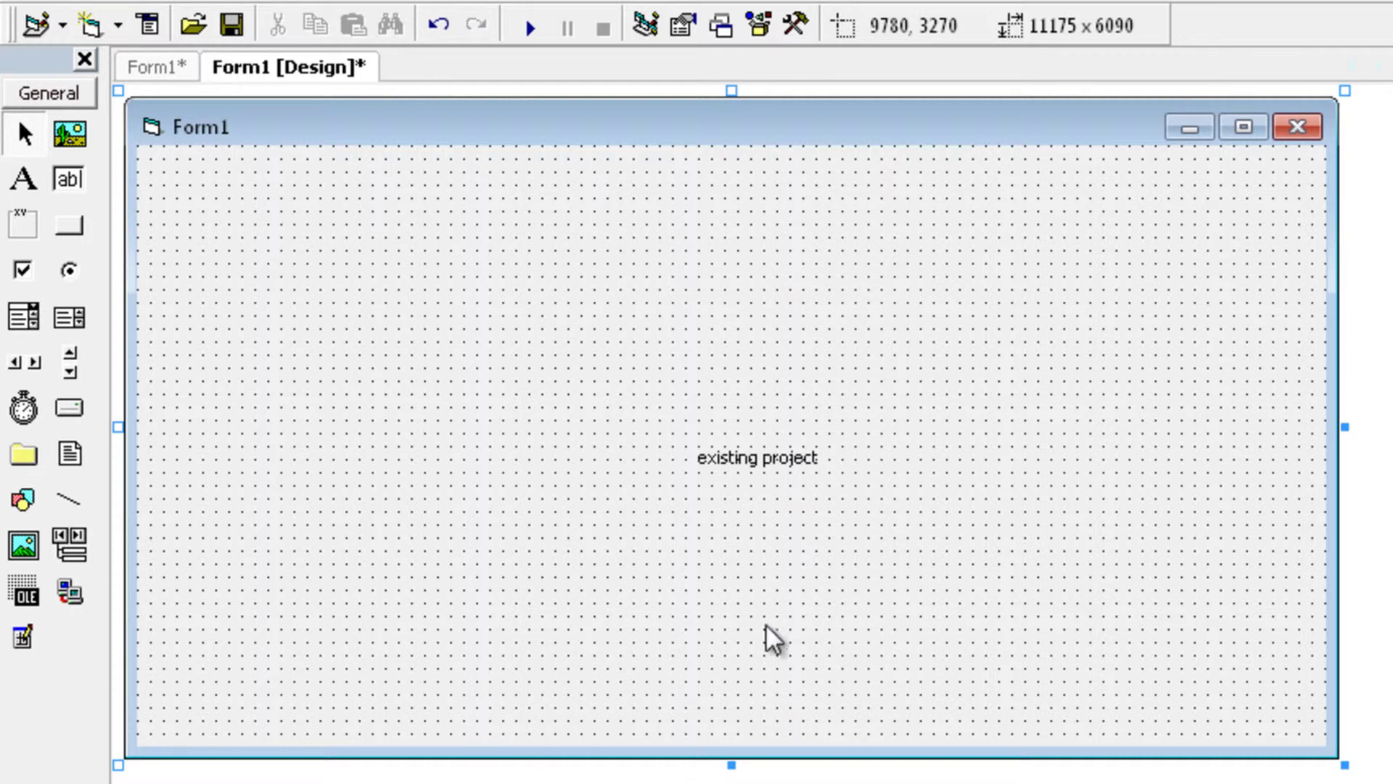
- Nudge the project label upward on Form1, then test-run and stop the project
{"action": "left_click_drag", "start_coordinate": [752, 471], "coordinate": [721, 434]}
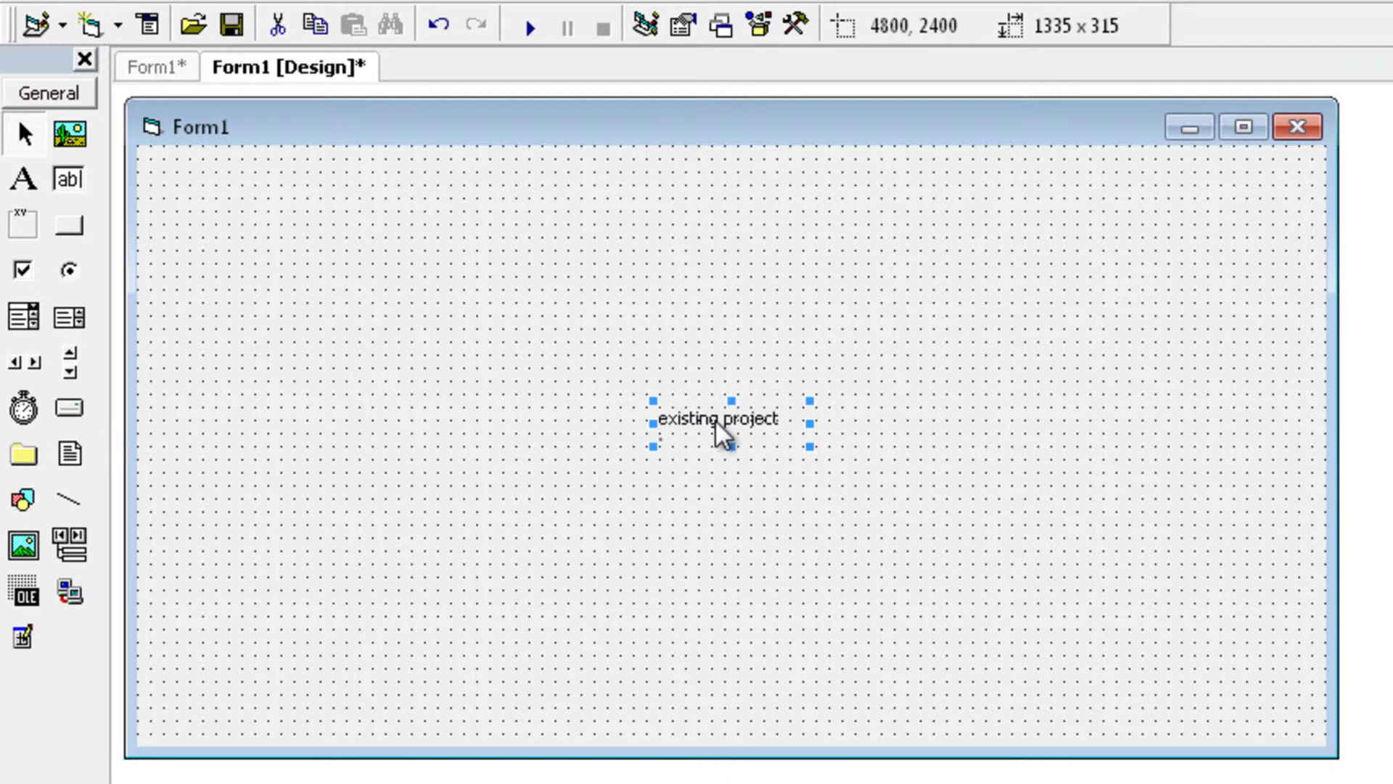
{"action": "left_click", "coordinate": [774, 653]}
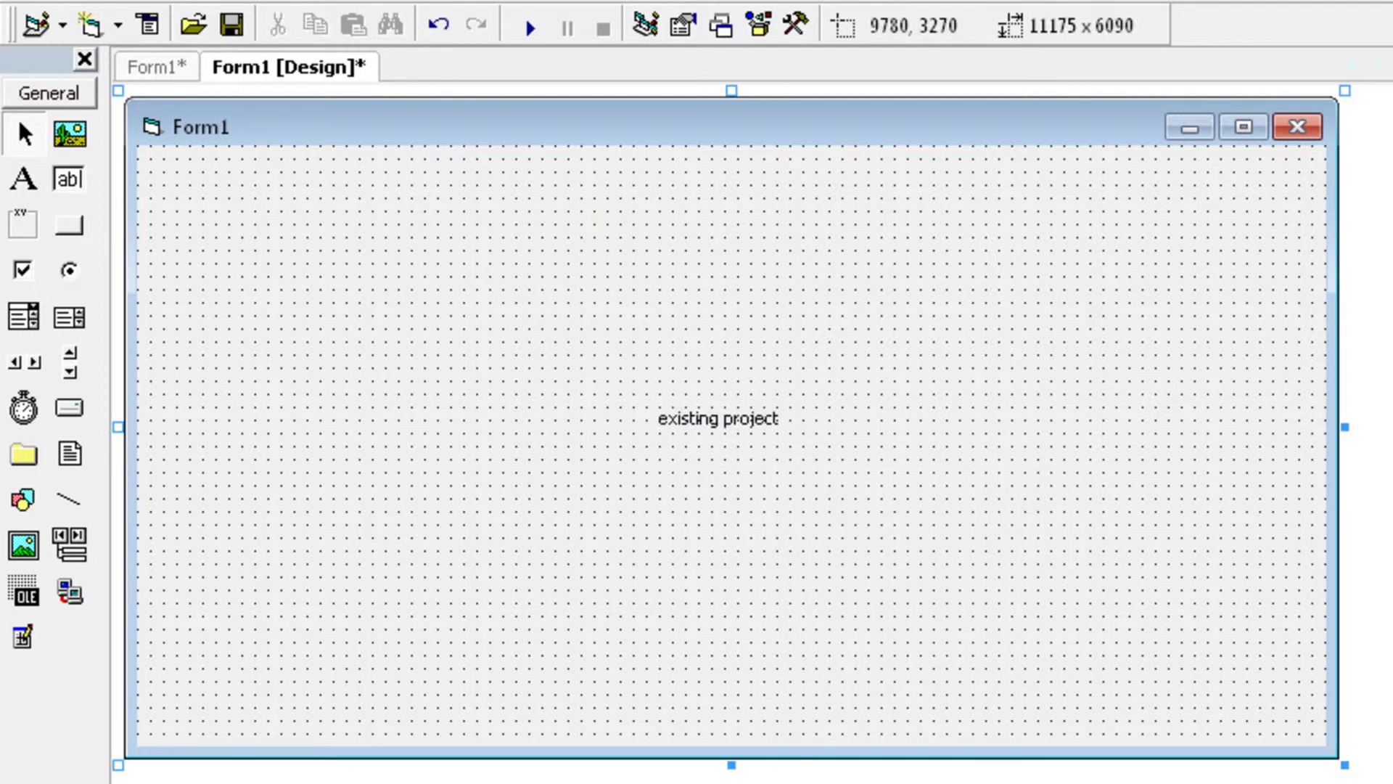
{"action": "left_click", "coordinate": [525, 27]}
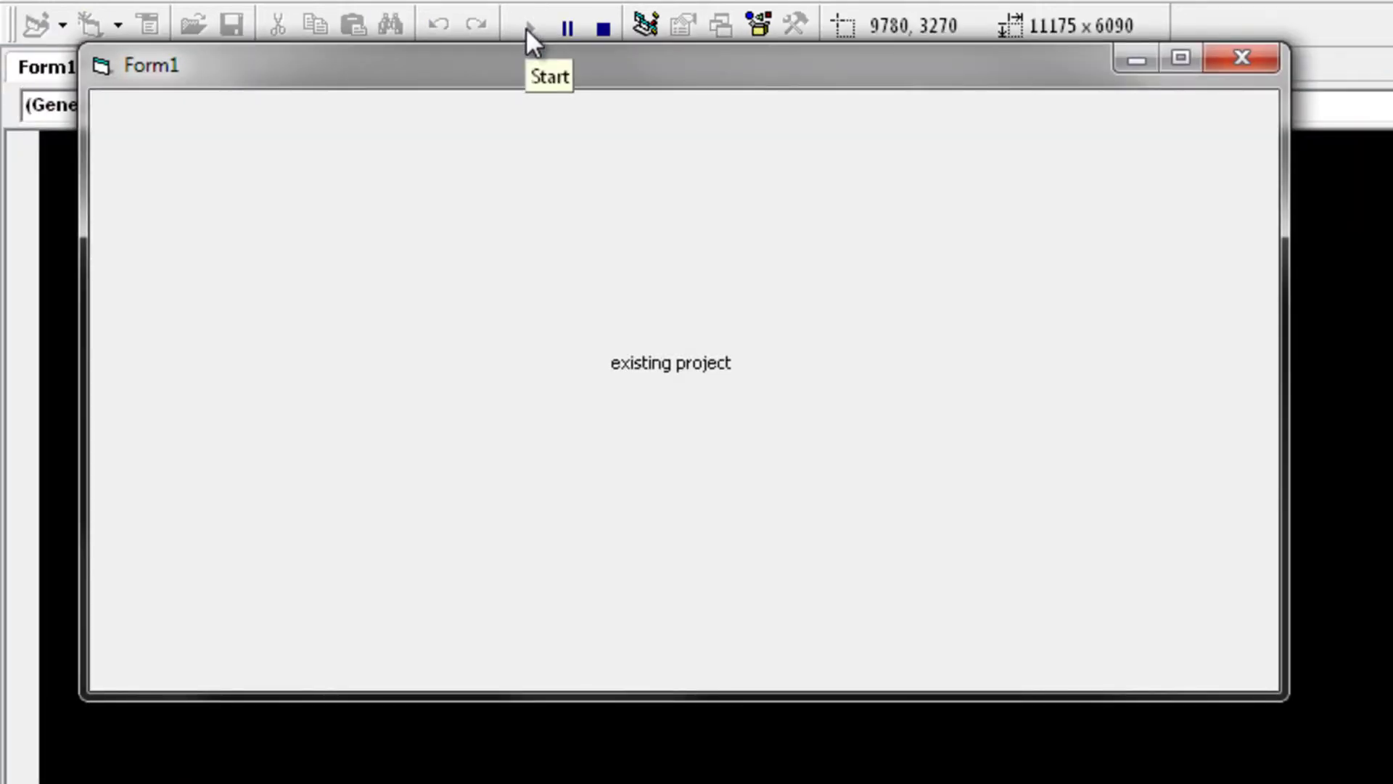
{"action": "left_click", "coordinate": [1250, 64]}
{"action": "mouse_move", "coordinate": [357, 421]}
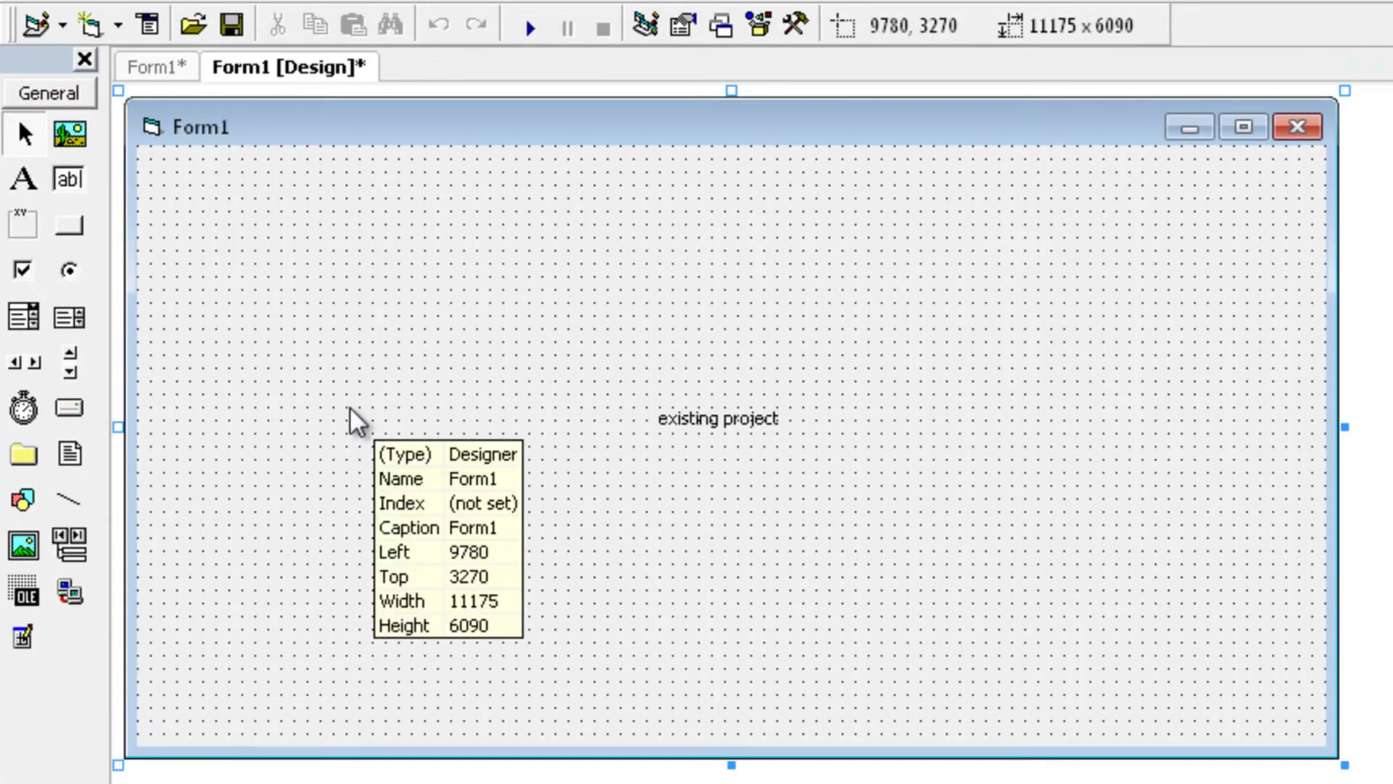
- Add activationControl.ctl to the project and draw one near Form1's lower left
{"action": "key", "text": "ctrl+d"}
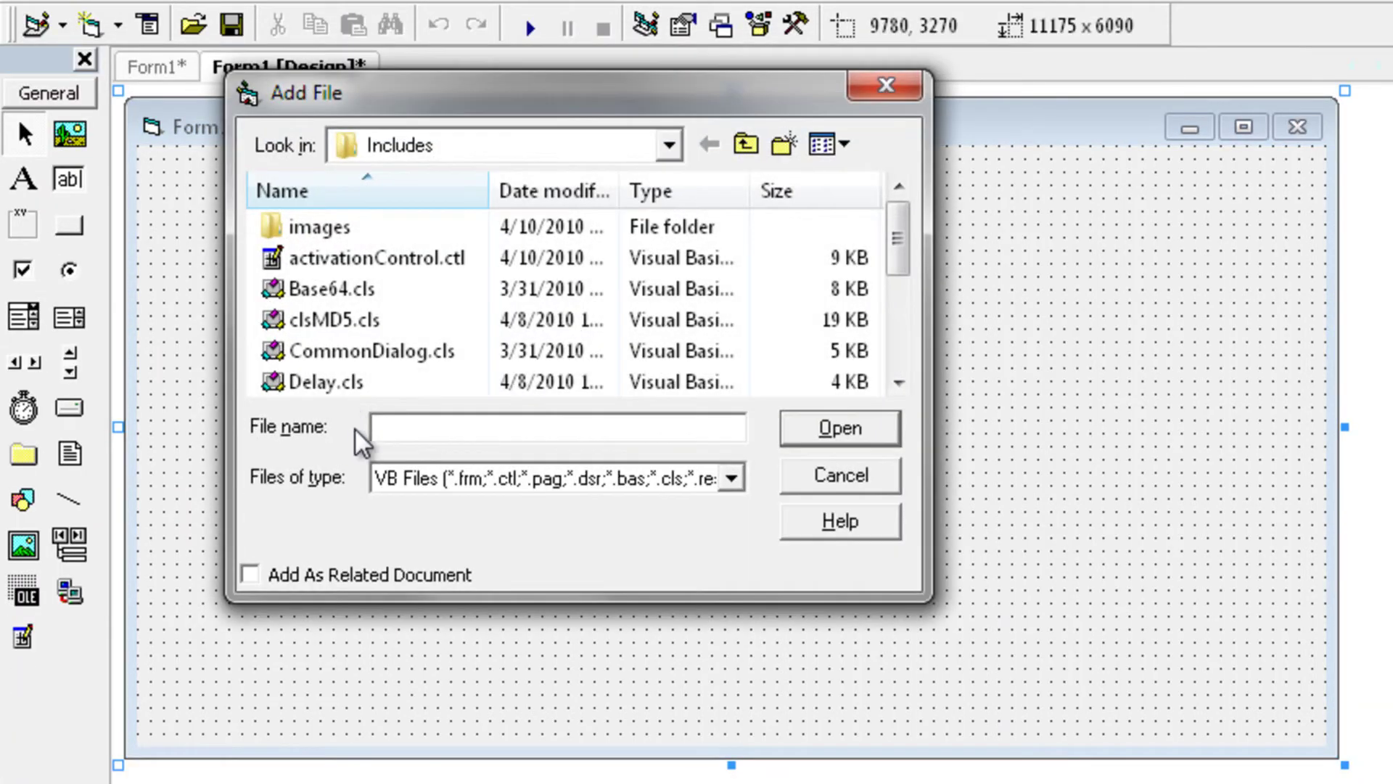
{"action": "double_click", "coordinate": [369, 264]}
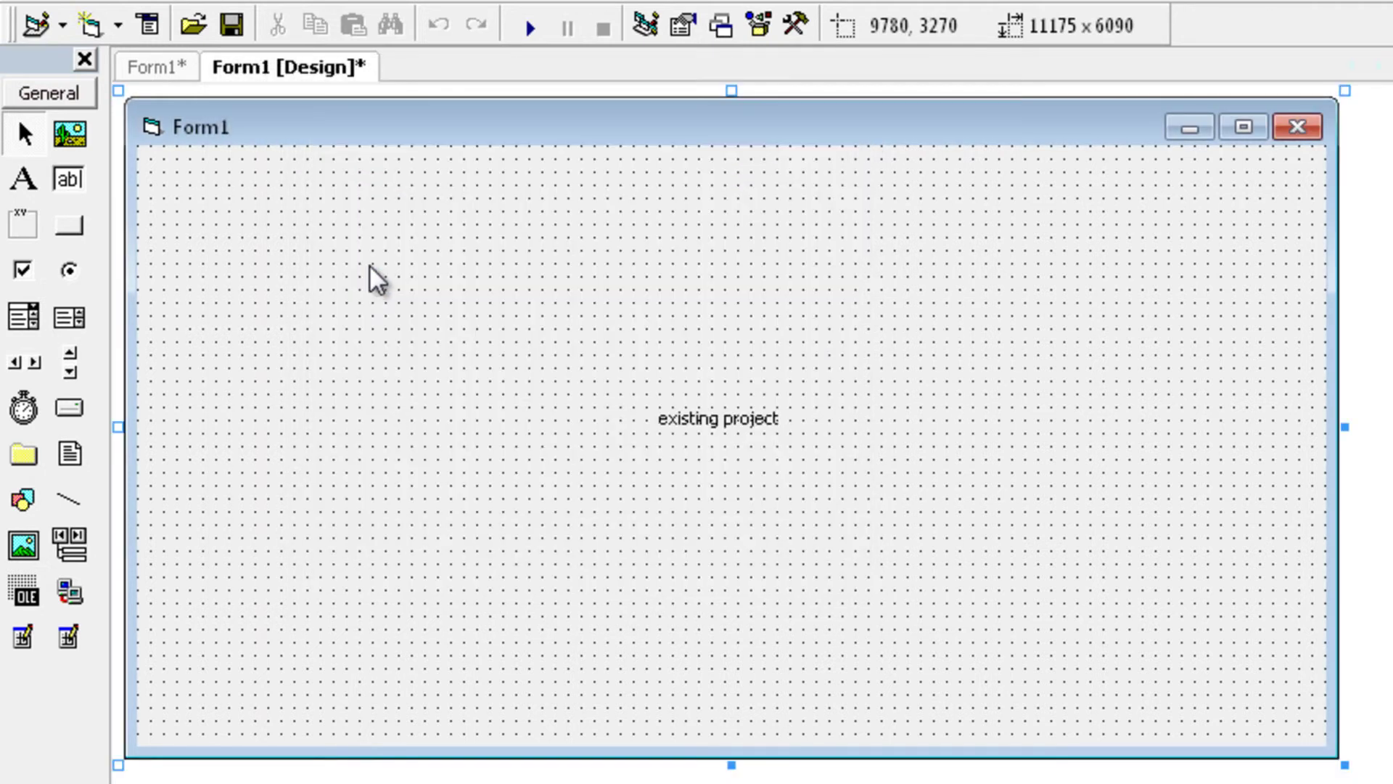
{"action": "left_click", "coordinate": [82, 631]}
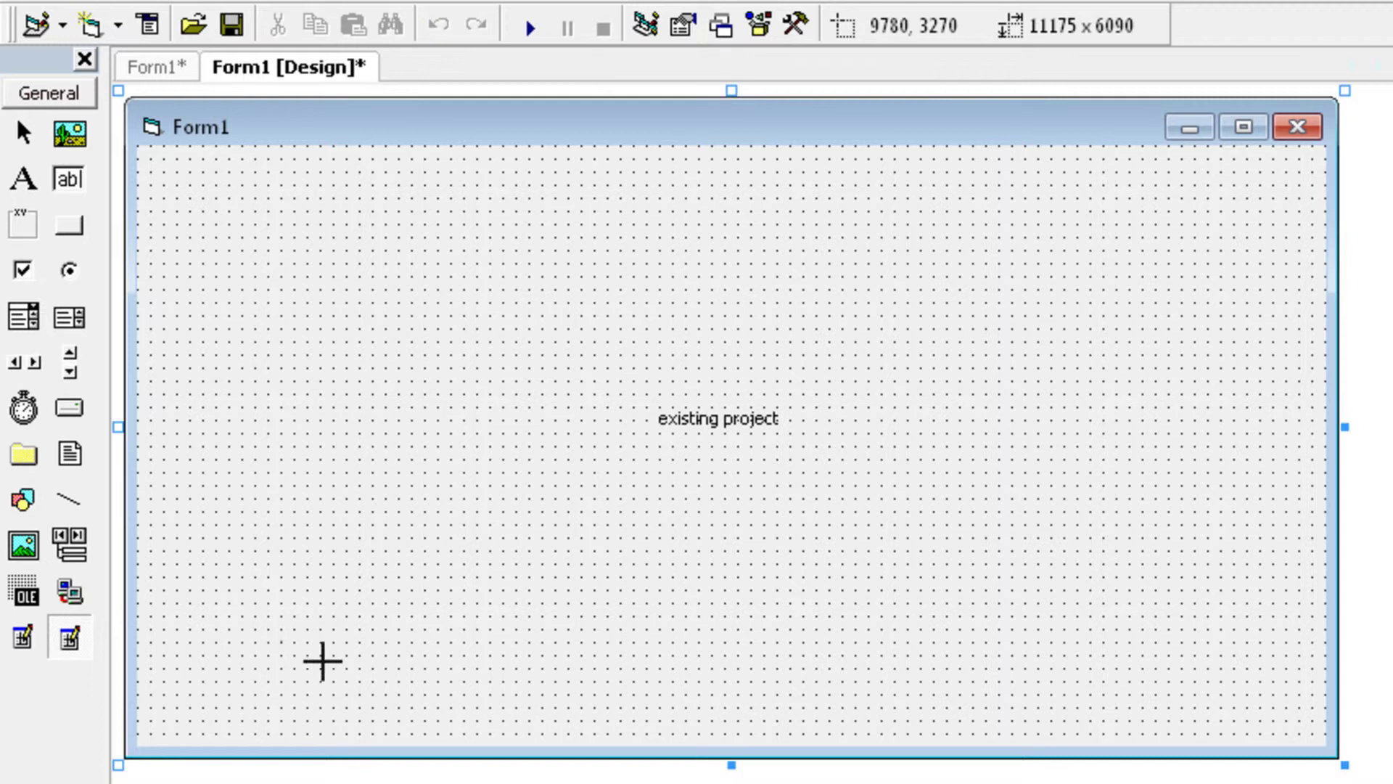
{"action": "left_click_drag", "start_coordinate": [281, 643], "coordinate": [365, 672]}
{"action": "left_click", "coordinate": [507, 522]}
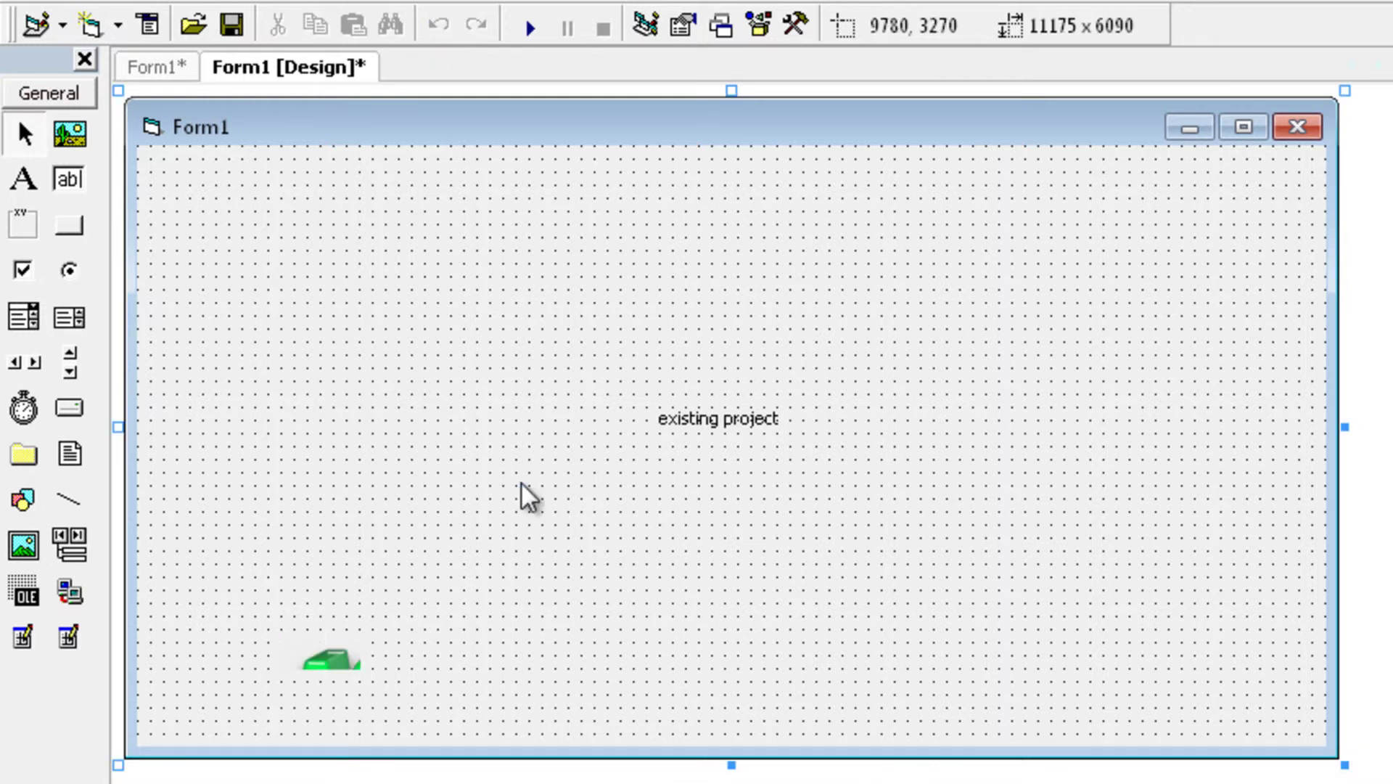
- Add 'Call activationControl1.BindWithForm(Me)' to Form_Load and run the project
{"action": "double_click", "coordinate": [528, 494]}
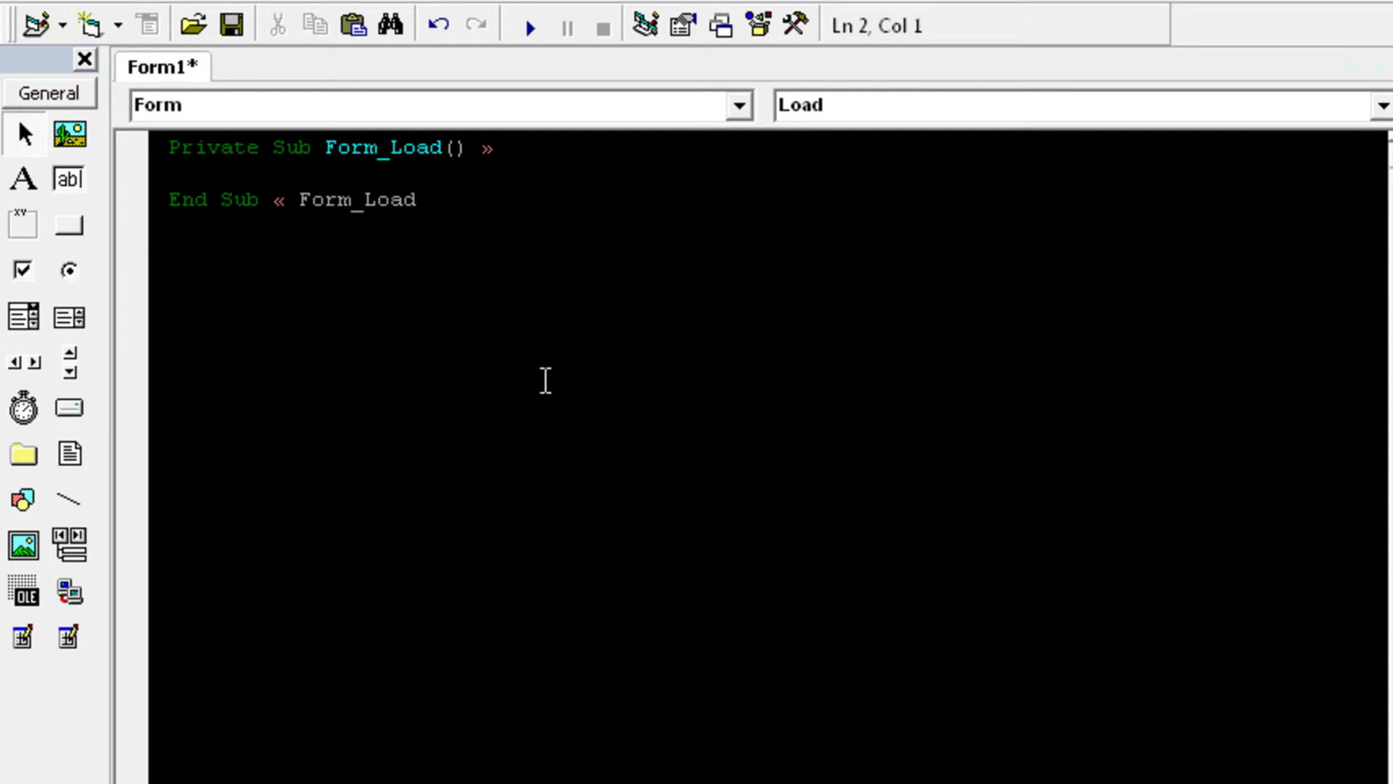
{"action": "type", "text": "ca"}
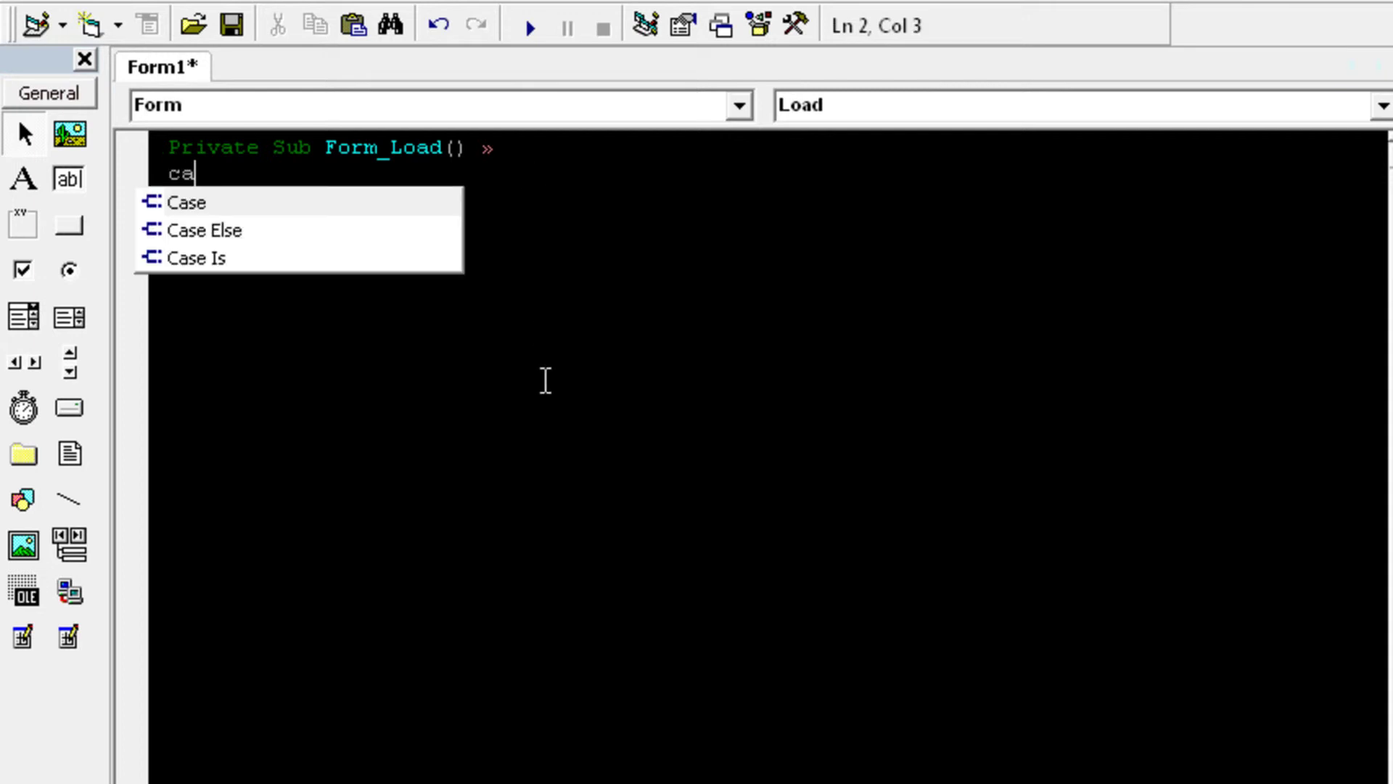
{"action": "type", "text": "ll "}
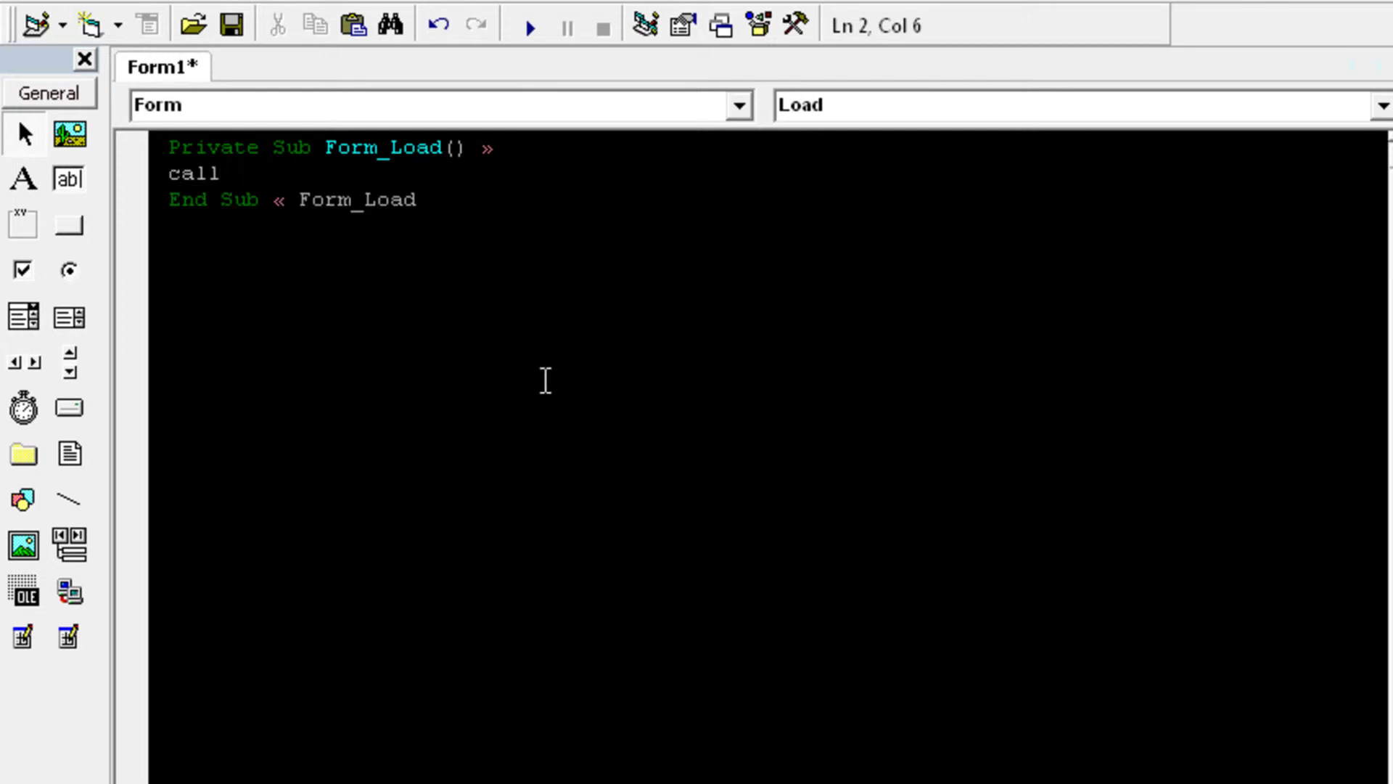
{"action": "type", "text": "a"}
{"action": "key", "text": "Down"}
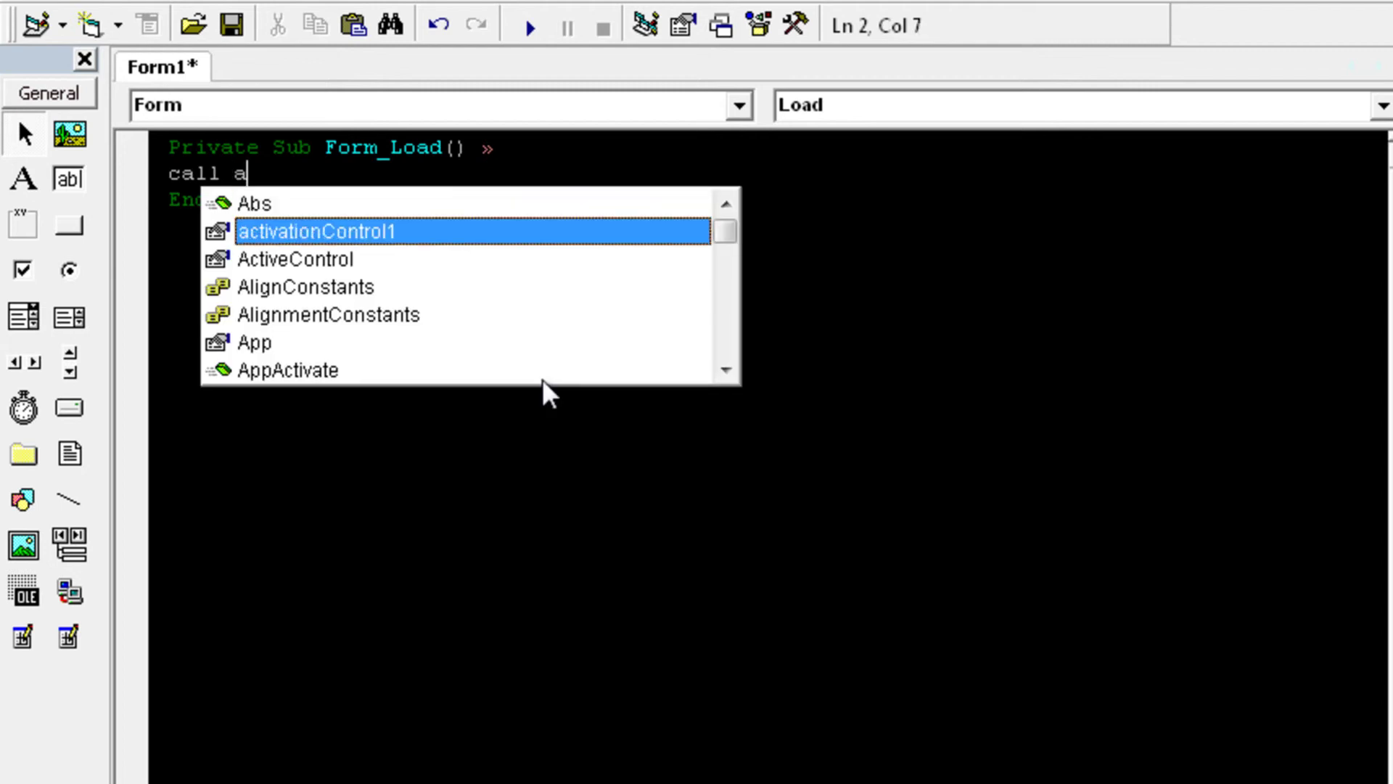
{"action": "double_click", "coordinate": [359, 230]}
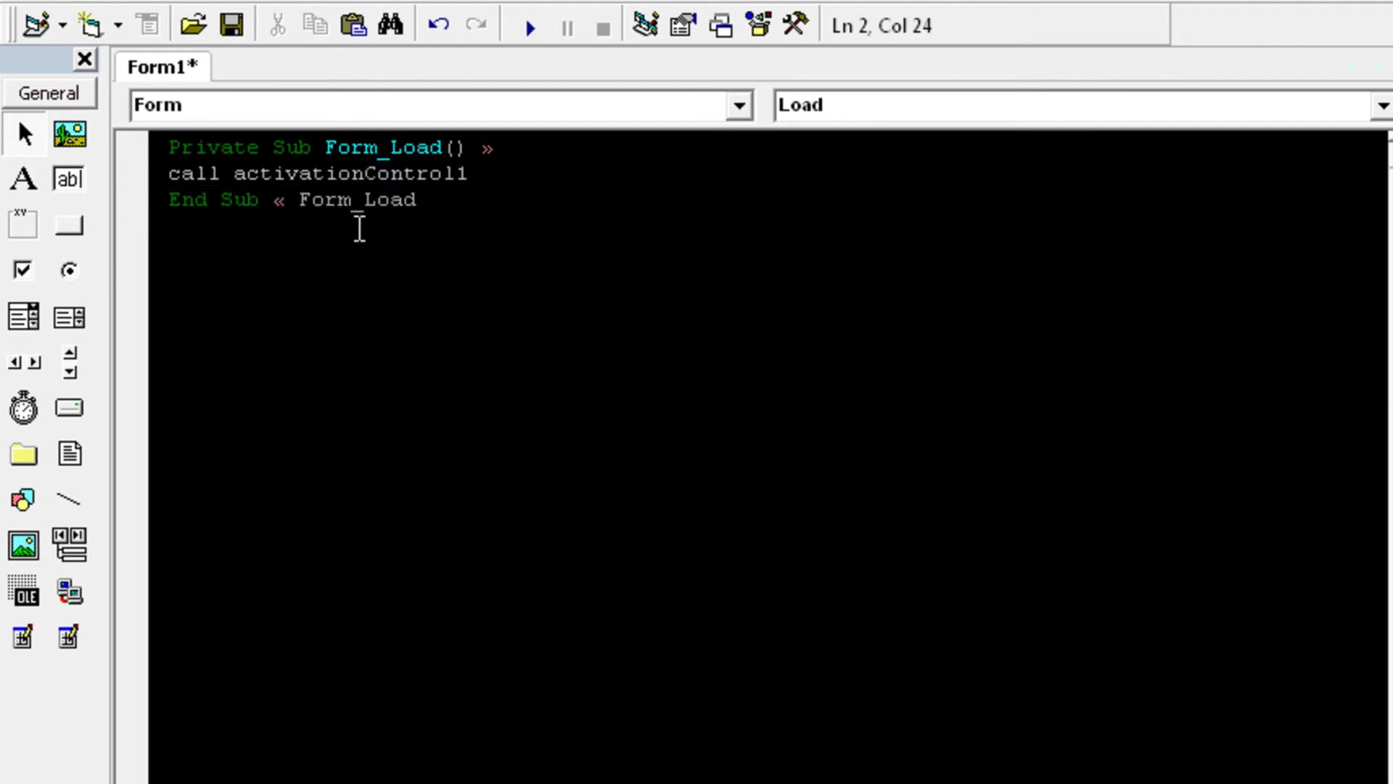
{"action": "type", "text": "."}
{"action": "double_click", "coordinate": [558, 203]}
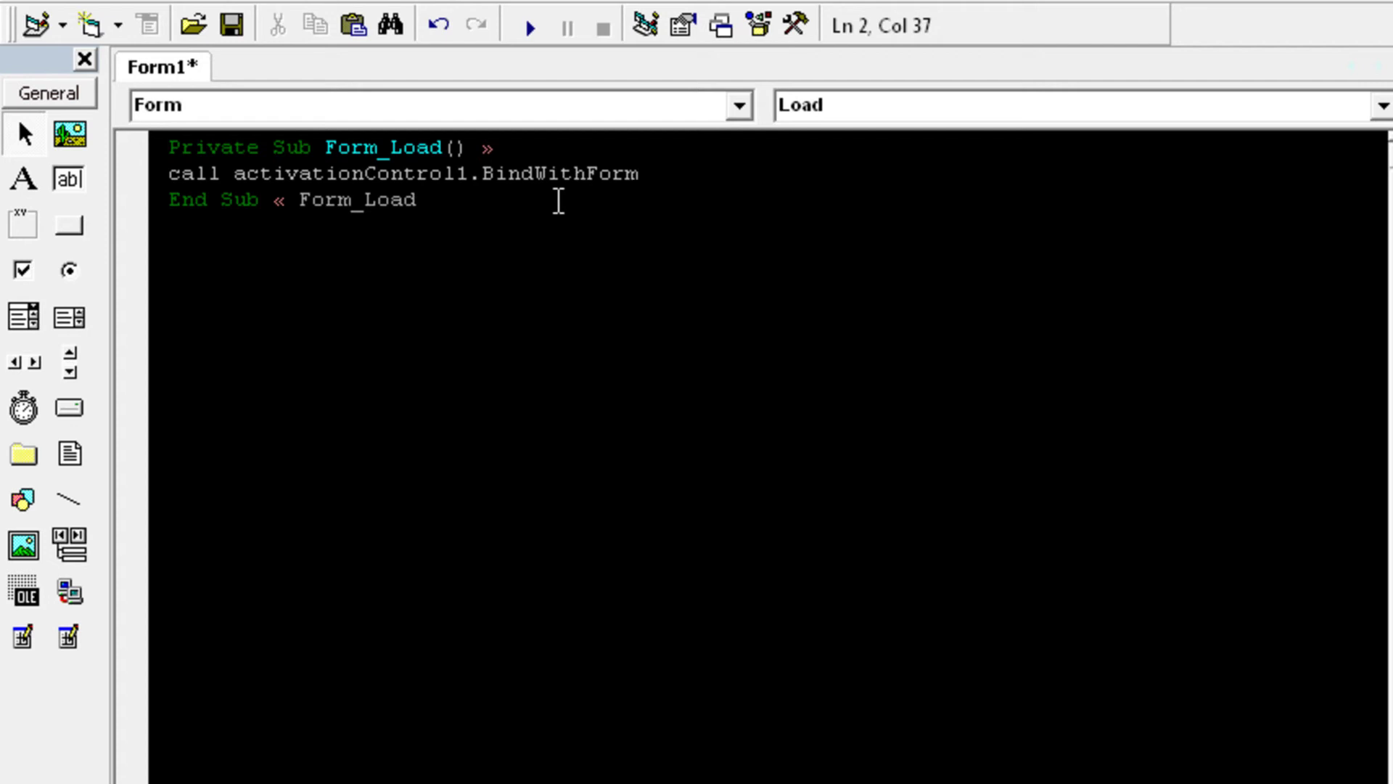
{"action": "type", "text": "(me"}
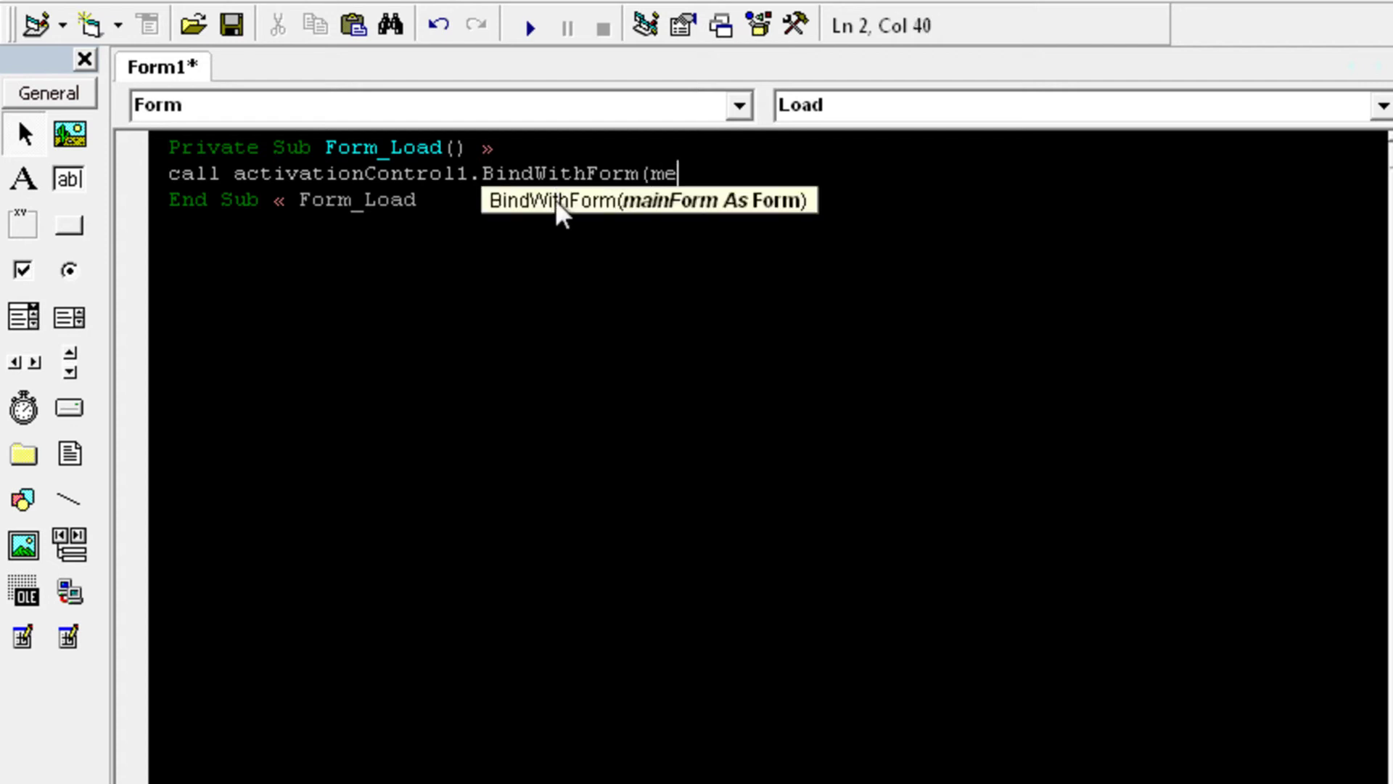
{"action": "type", "text": ")"}
{"action": "left_click", "coordinate": [640, 553]}
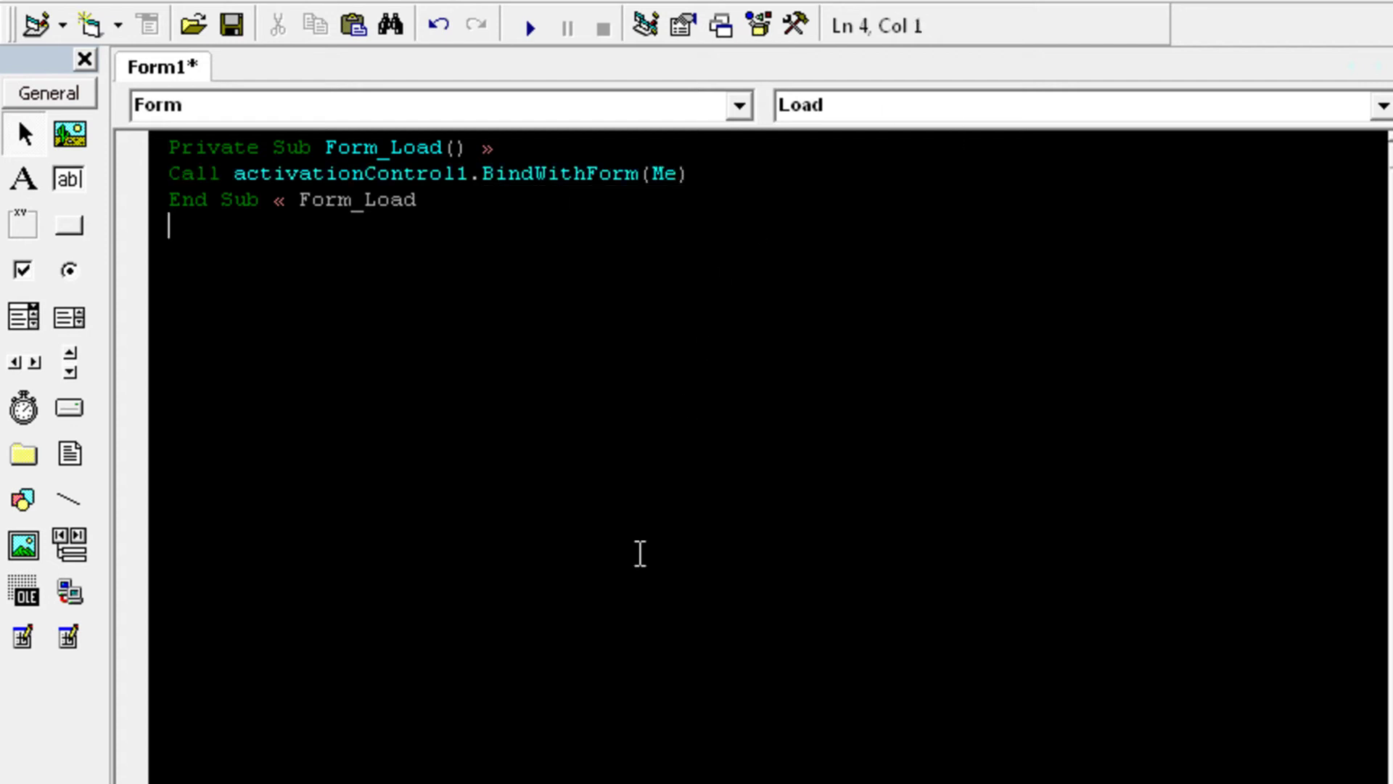
{"action": "left_click", "coordinate": [530, 29]}
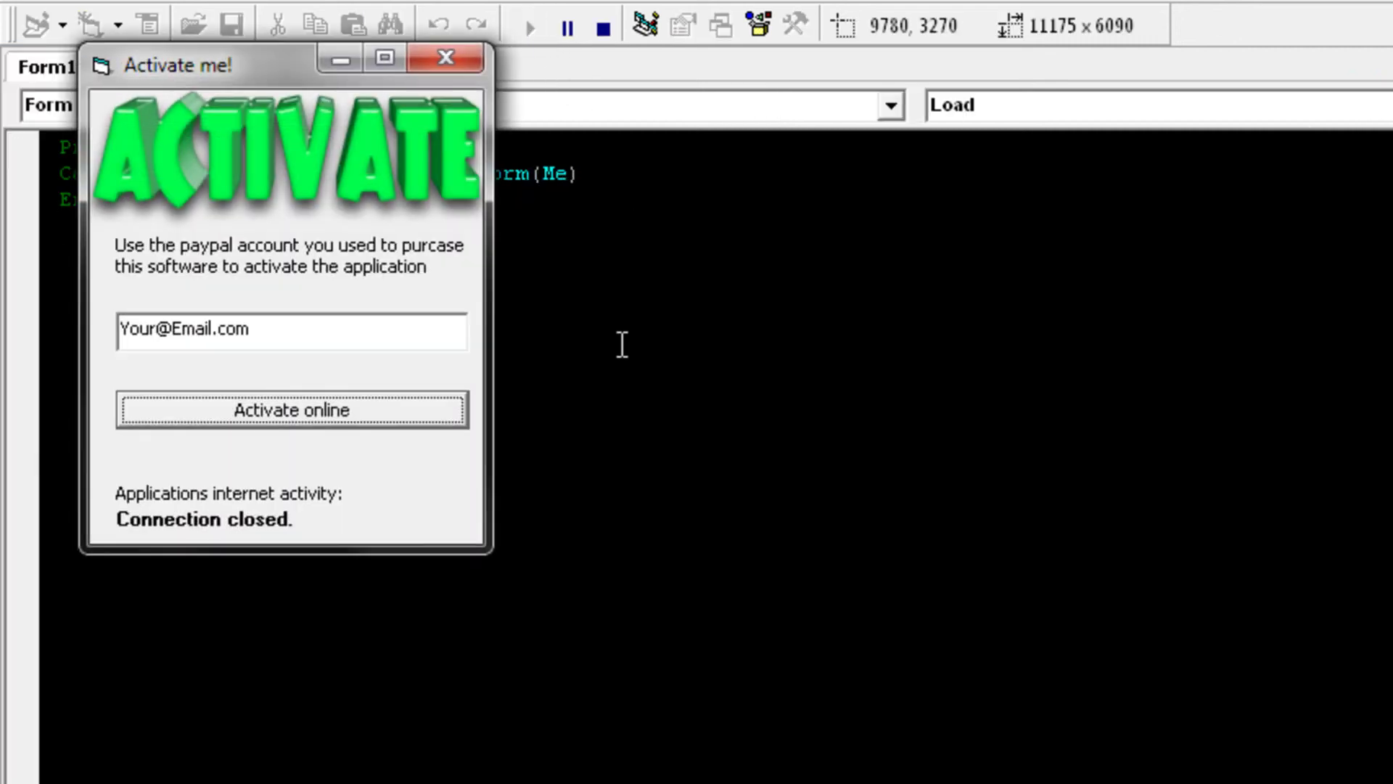